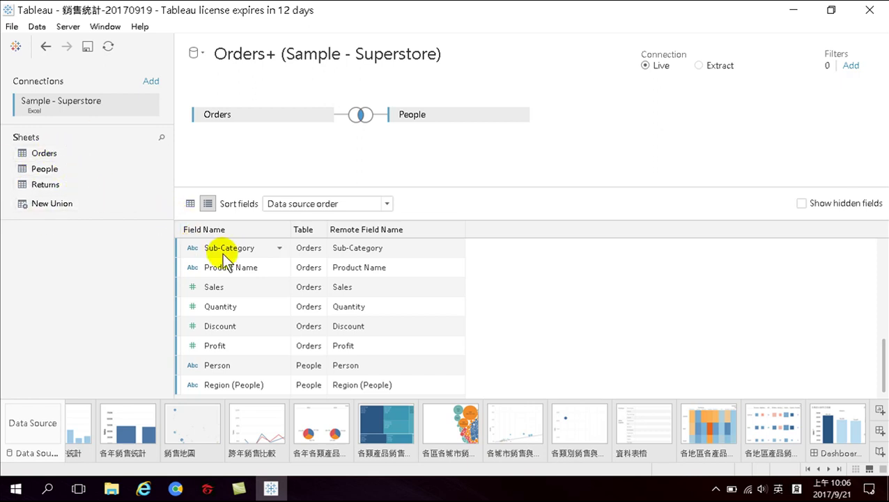
- Examine the 各年各類產品銷售 pie chart sheet, then the field list of the joined Orders+ data source
left_click(320, 427)
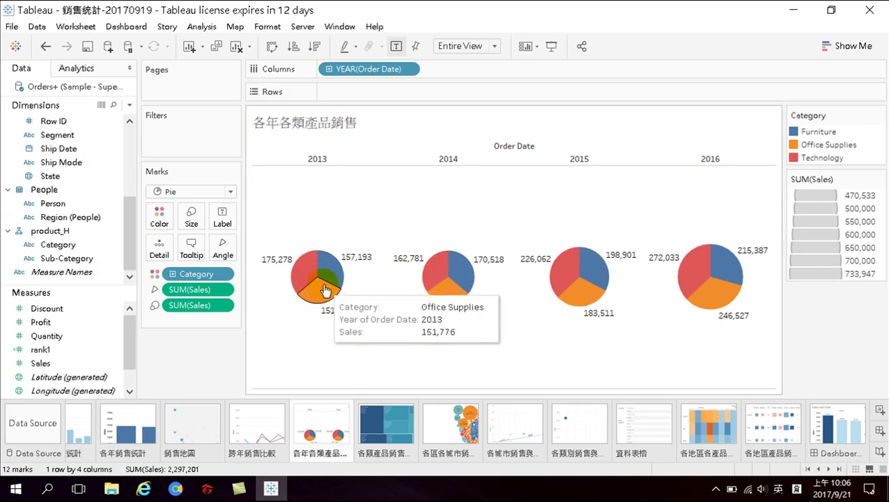
left_click(303, 272)
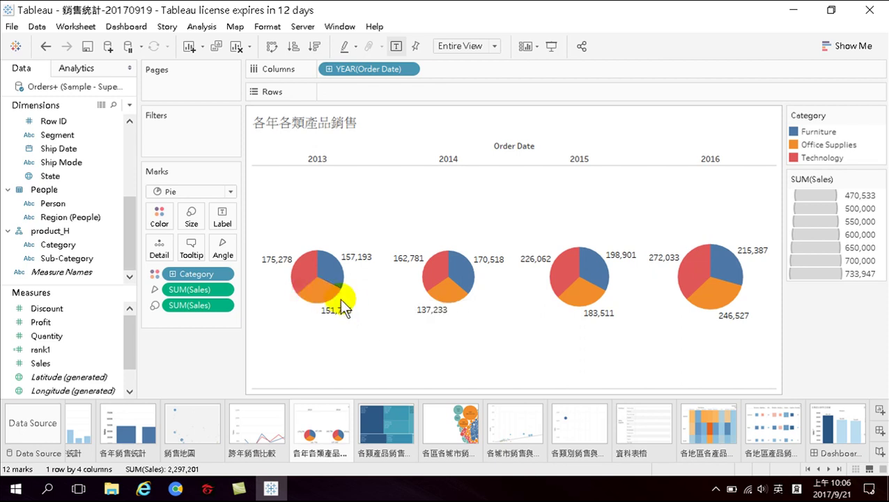
left_click(33, 421)
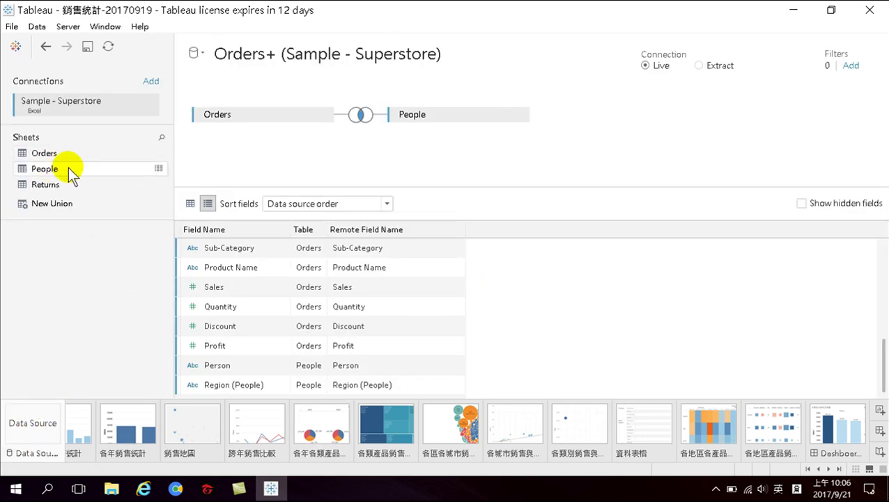
scroll(267, 277, "down", 1)
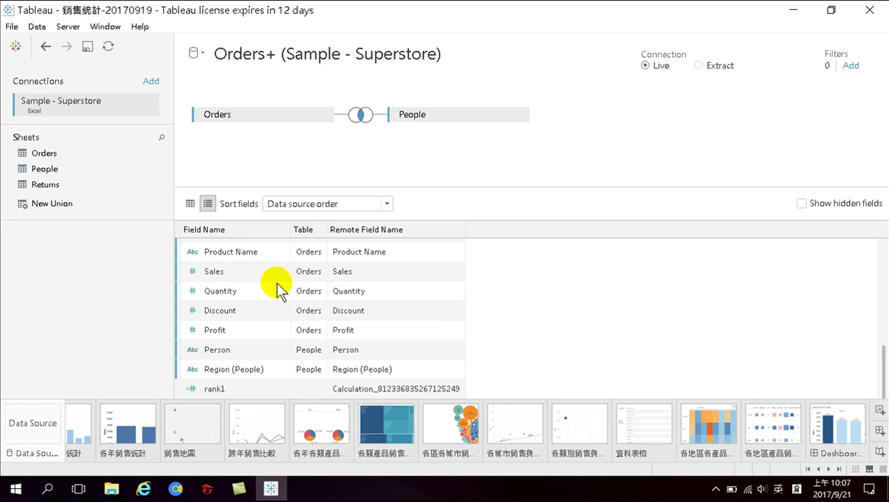
scroll(248, 334, "up", 1)
scroll(246, 337, "down", 1)
scroll(244, 337, "up", 5)
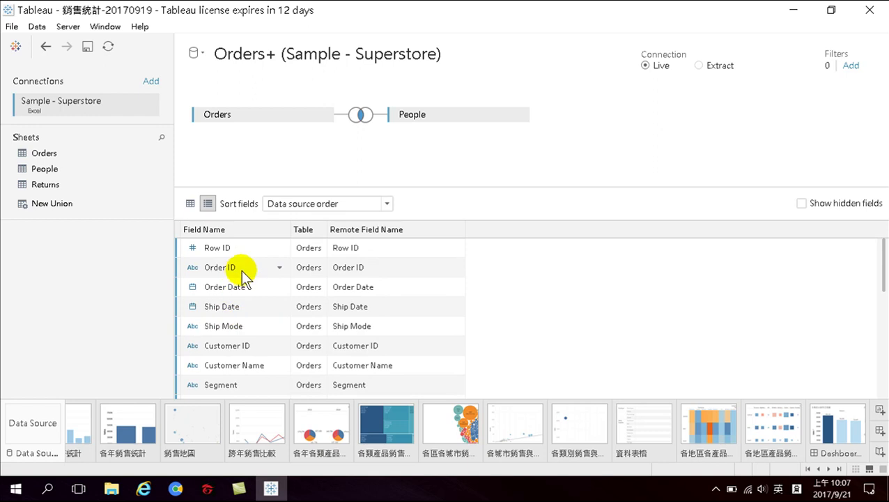
- Create a new worksheet after the dashboard and add Region and Region (People) to its rows
left_click(853, 429)
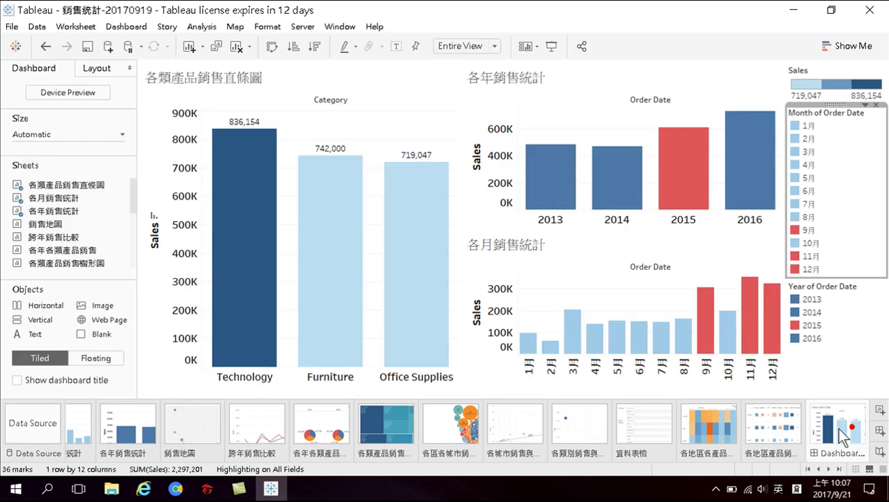
left_click(879, 409)
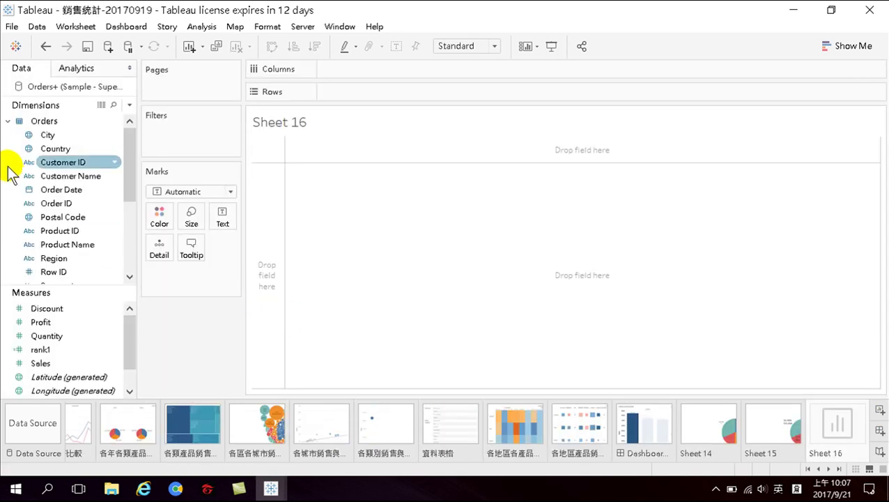
double_click(65, 257)
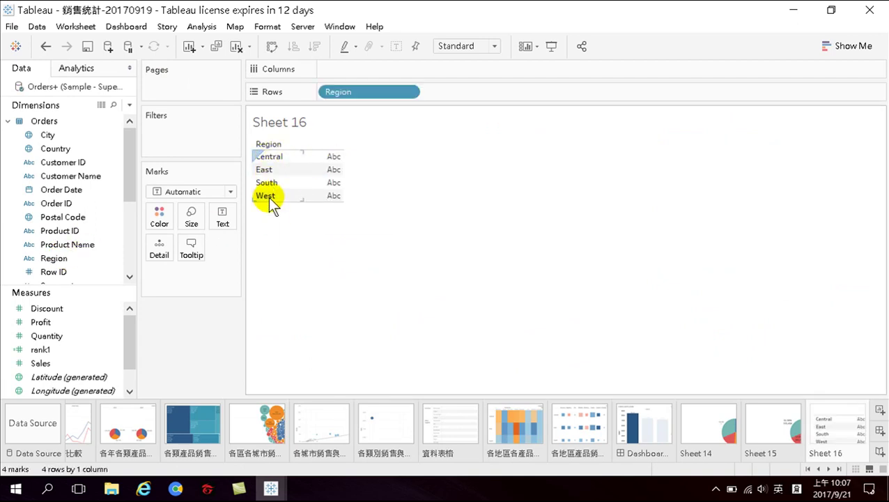
left_click_drag(129, 195, 131, 264)
double_click(64, 219)
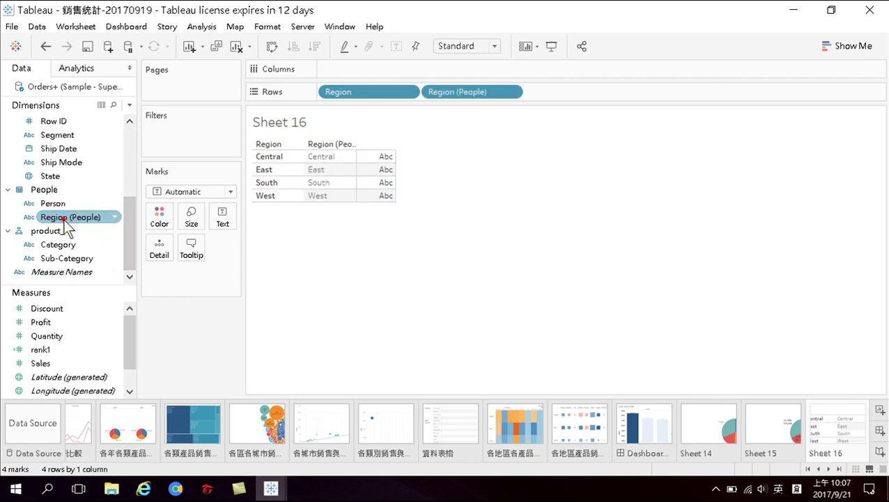
left_click(270, 228)
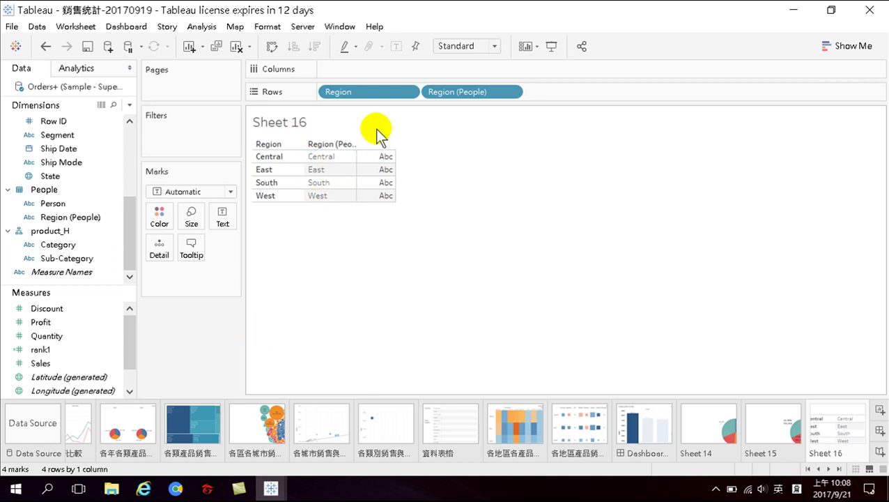
- Switch to File Explorer and create a new Excel workbook named 區經理.xlsx in the course folder
left_click(794, 12)
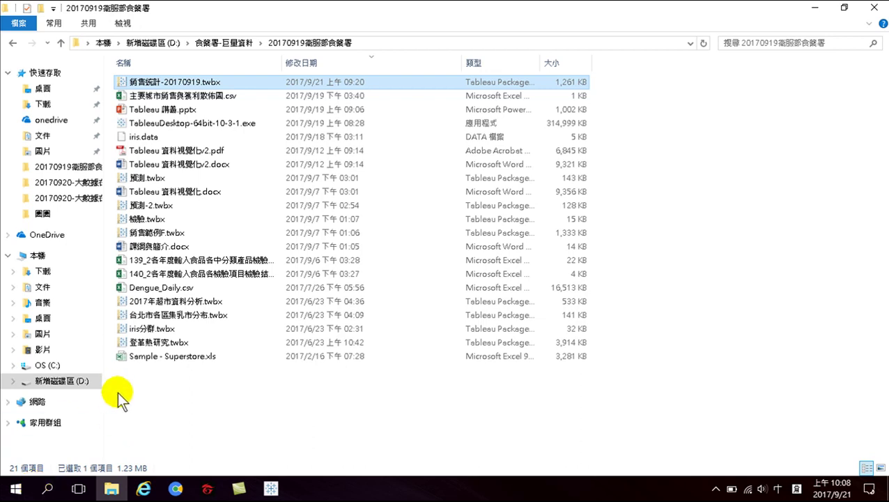
right_click(168, 402)
mouse_move(209, 386)
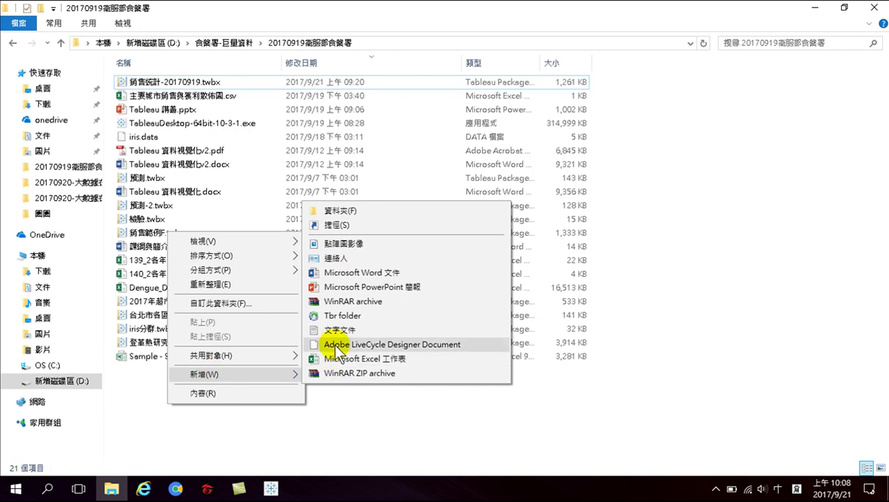
left_click(340, 358)
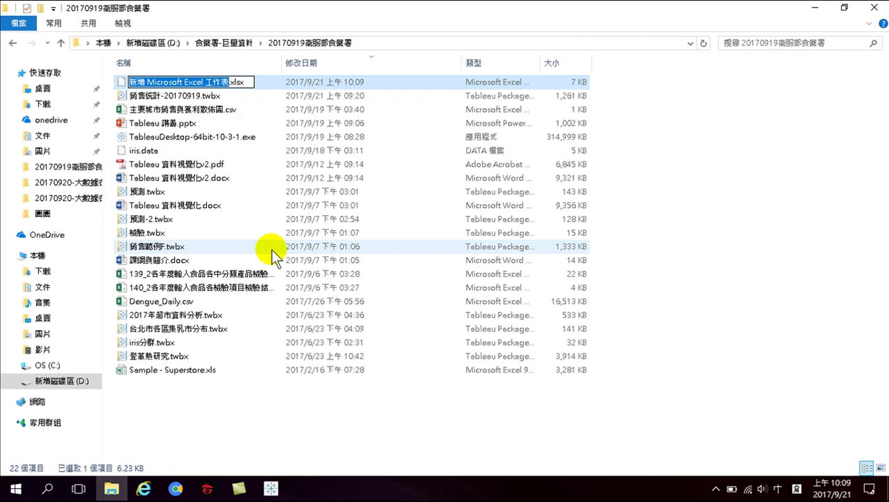
type("區女")
type("經理")
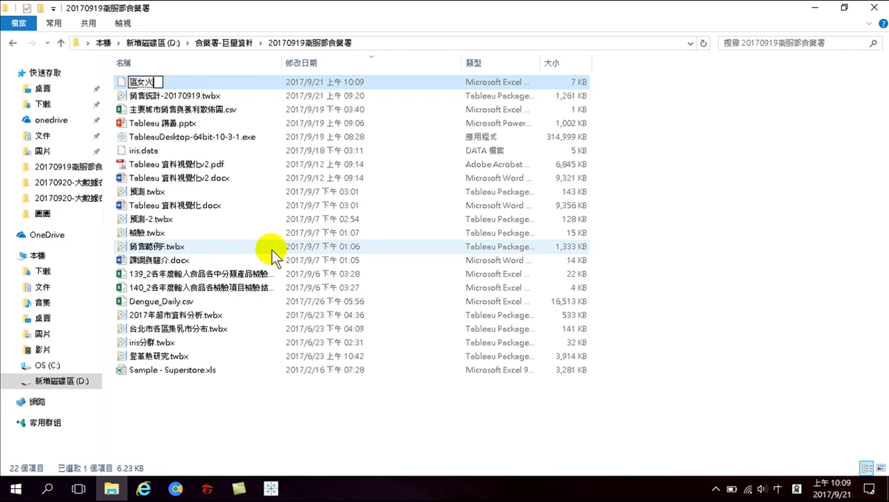
key("Return")
key("Return")
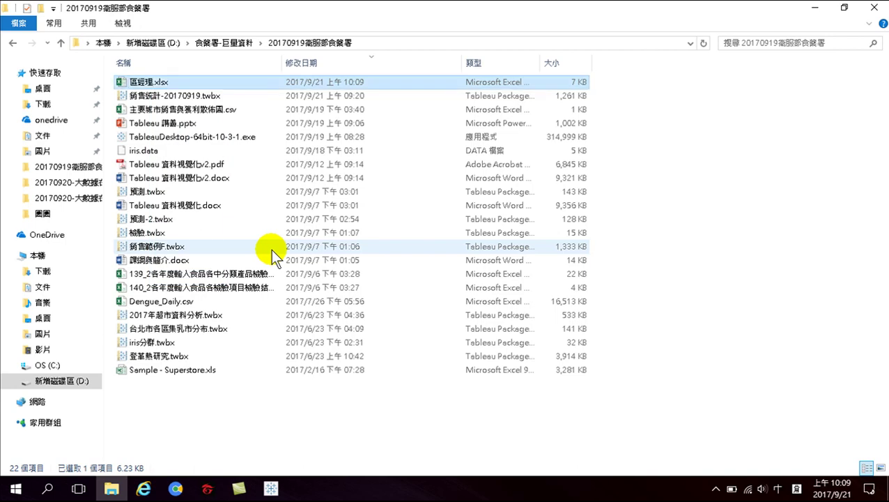
- Open 區經理.xlsx in Excel and enter the heading "region" in cell A1
double_click(152, 83)
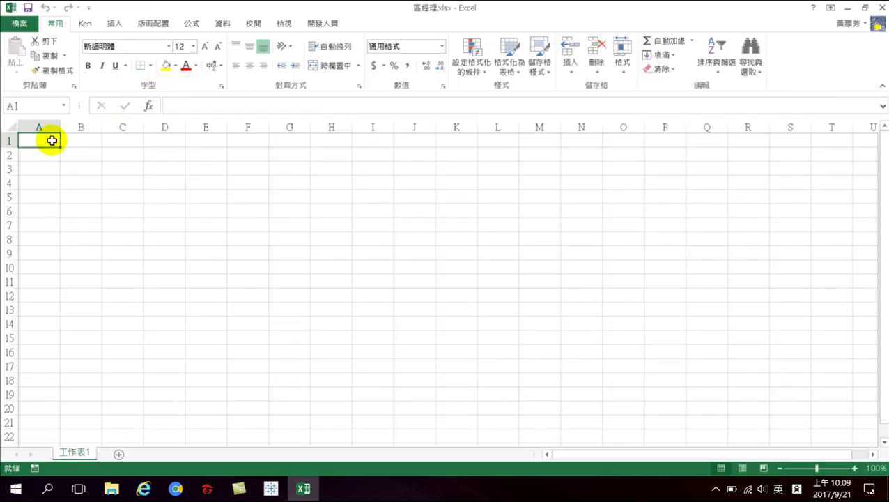
type("re")
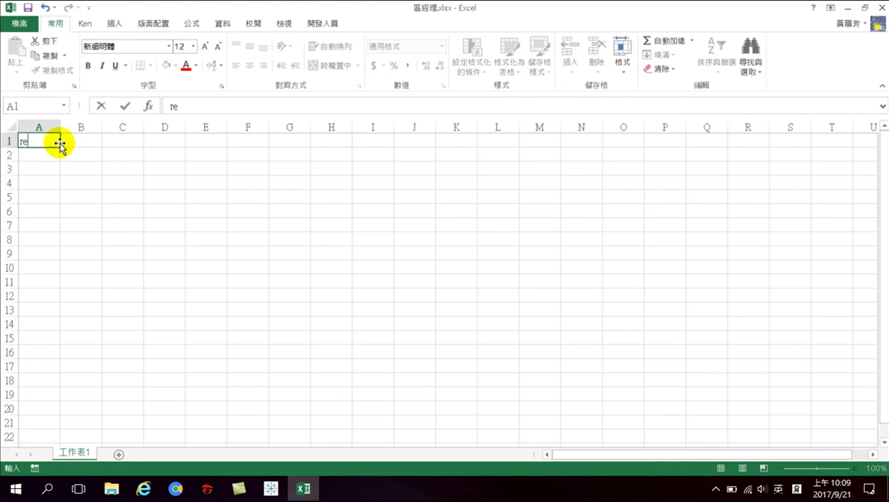
type("gion")
key("Return")
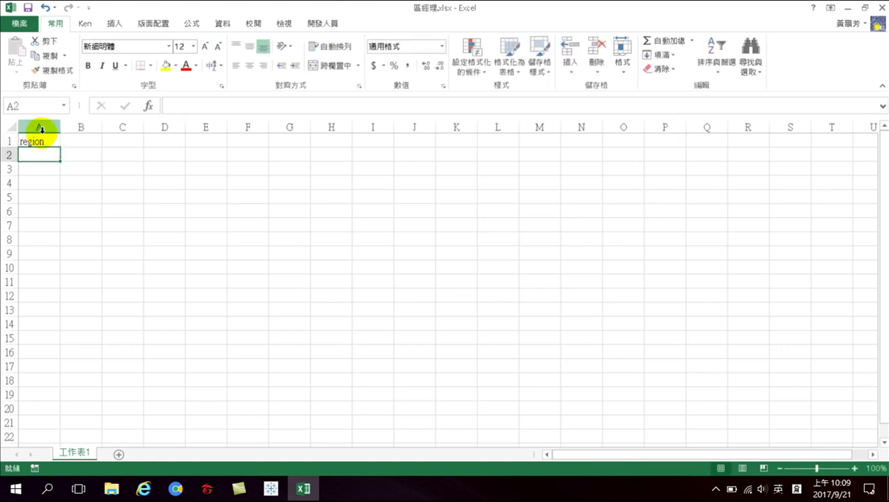
- Switch to the second Tableau window, accept the version upgrade of the recovered workbook, and show Sheet 15
left_click(271, 489)
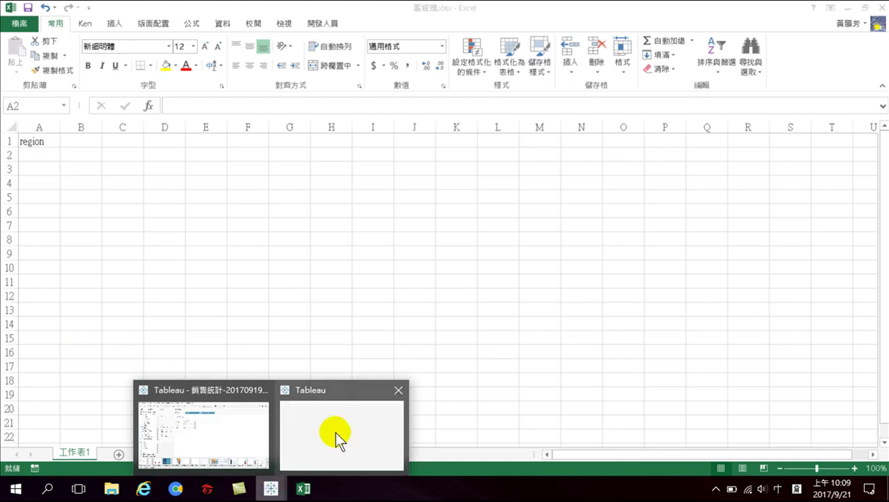
left_click(314, 441)
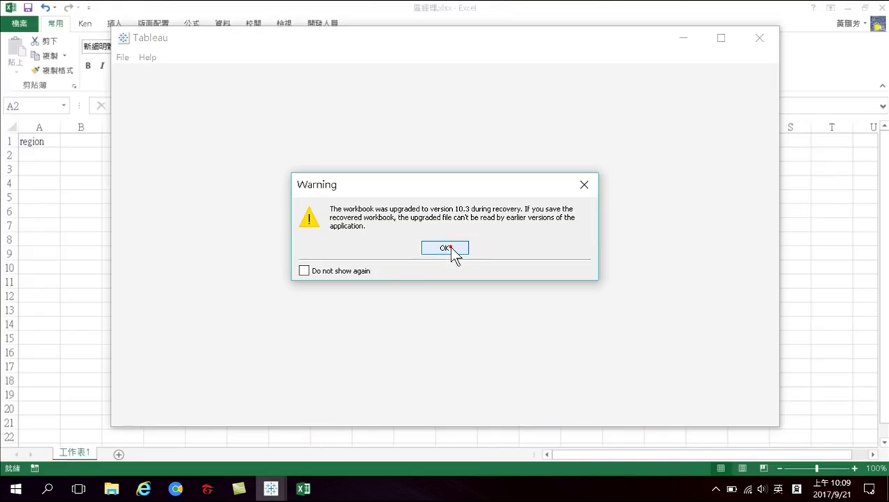
left_click(446, 245)
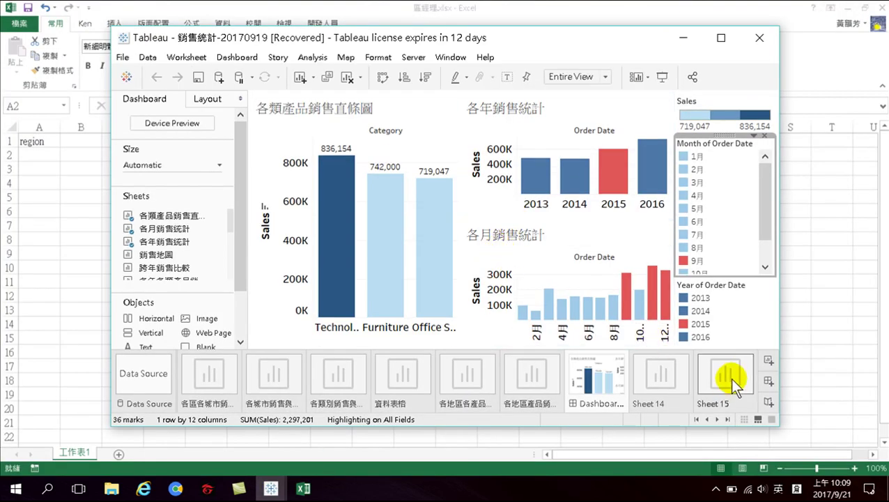
left_click(728, 380)
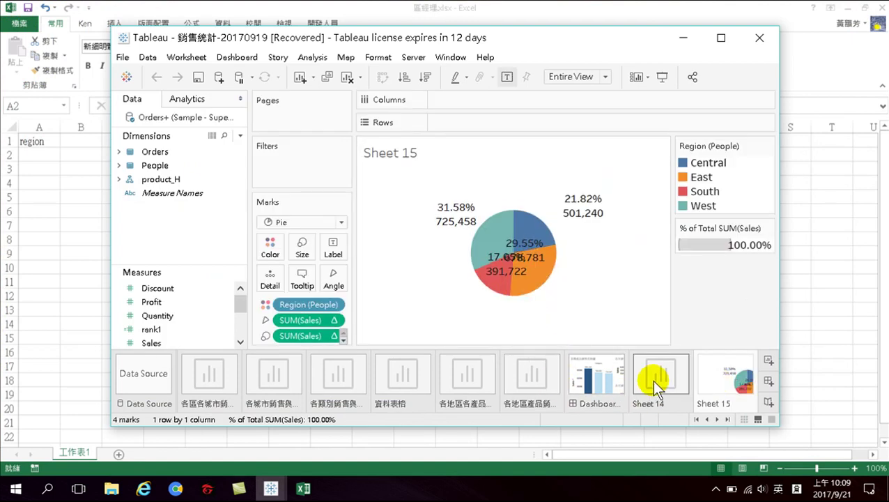
- Create a new worksheet in the recovered workbook and add the Orders table's Region field to its rows
key("ctrl+m")
left_click(119, 152)
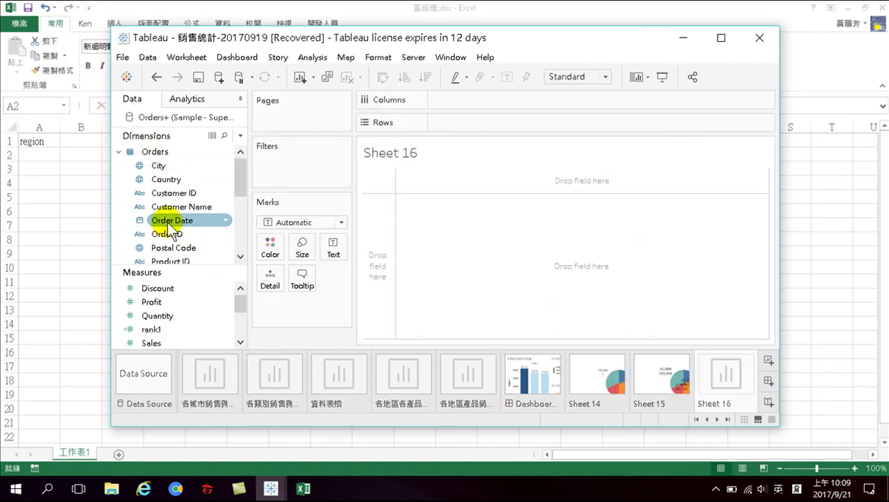
scroll(166, 234, "down", 3)
scroll(167, 239, "down", 3)
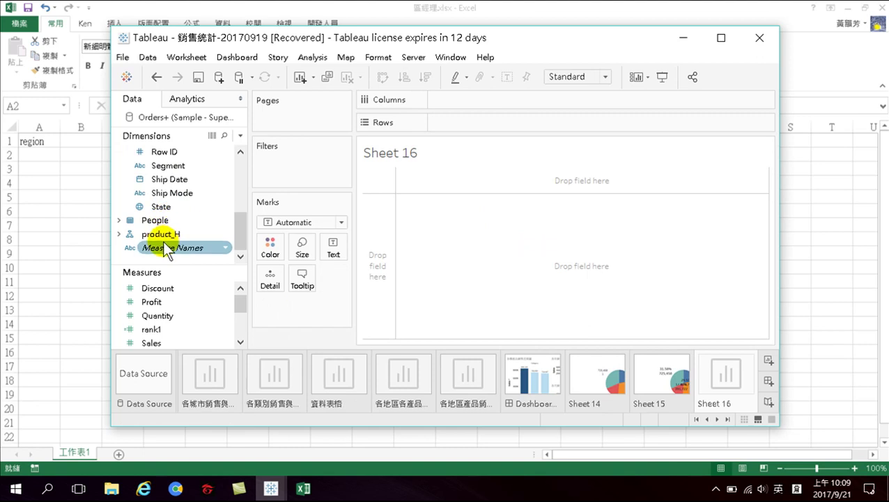
scroll(171, 225, "up", 2)
left_click(165, 179)
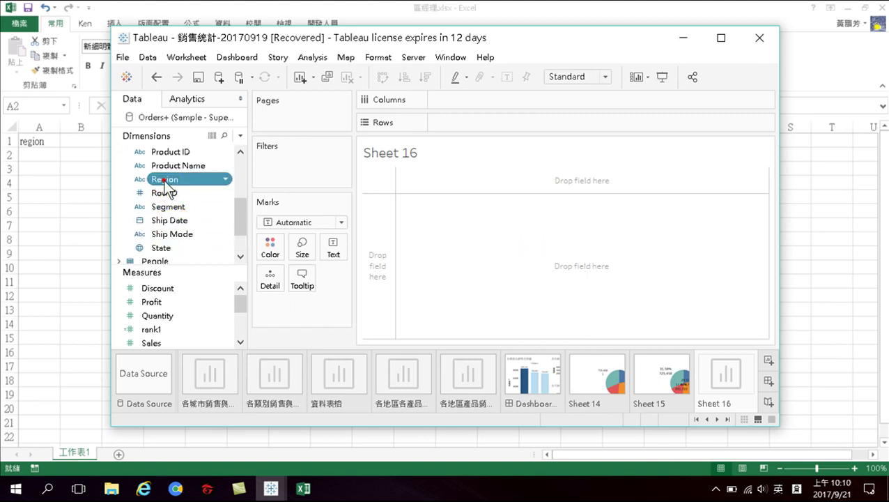
double_click(164, 179)
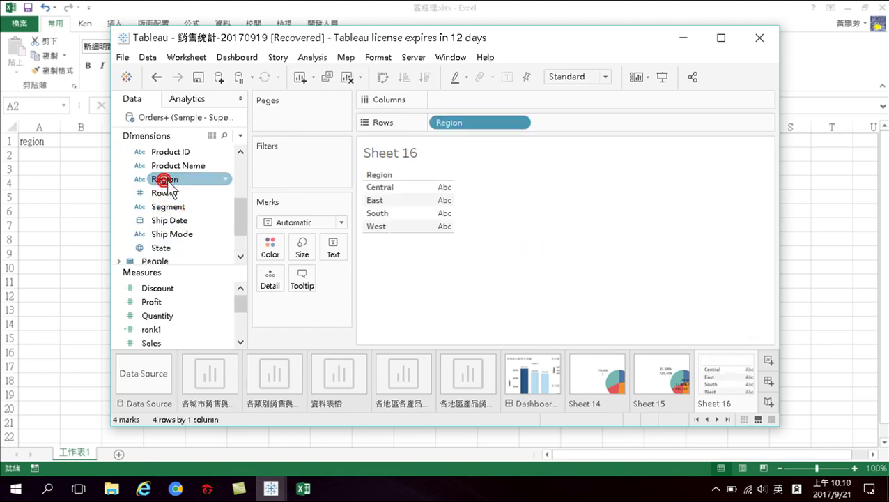
- Copy the four region rows from Central to West and paste them into the Excel sheet starting at A2
left_click(394, 192)
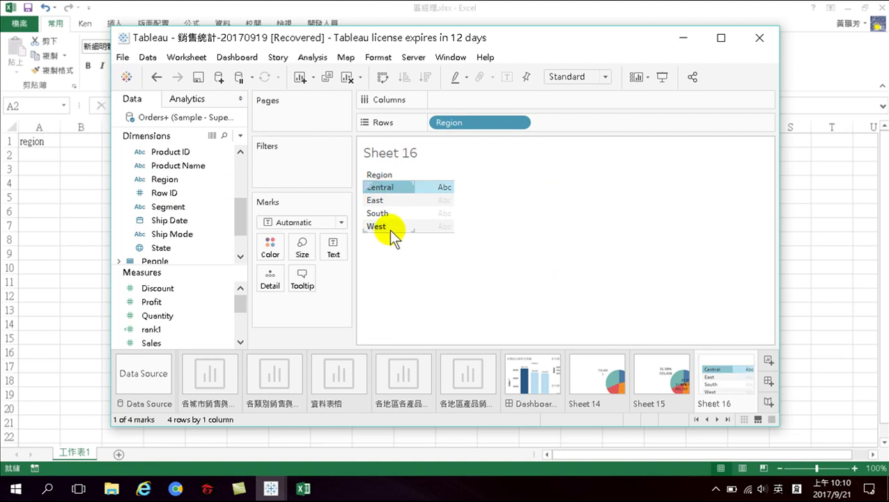
left_click(389, 229, "shift")
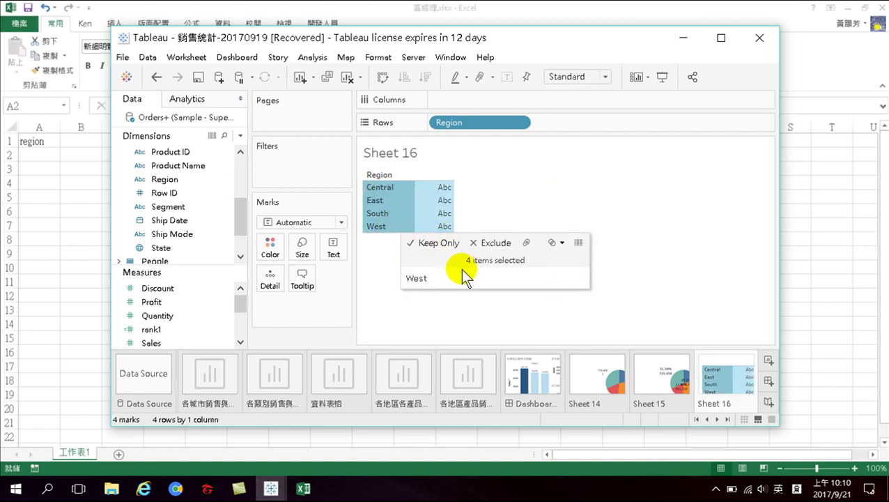
key("ctrl+c")
key("alt+Tab")
key("ctrl+v")
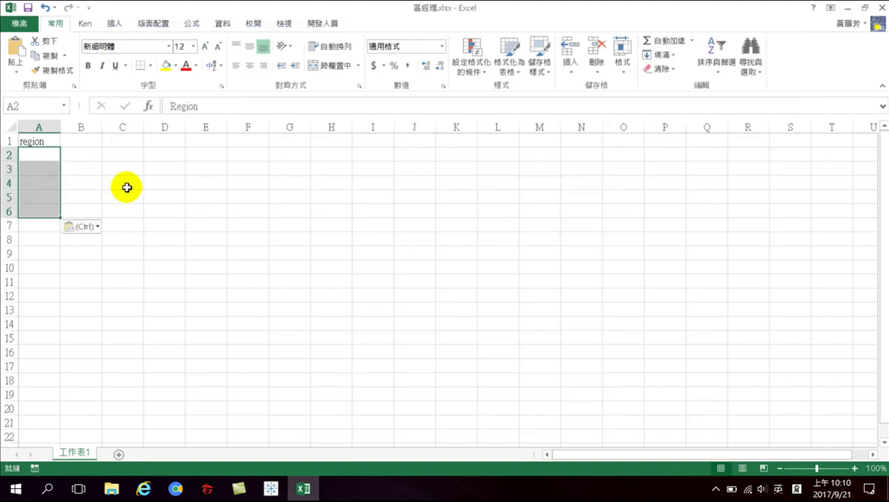
- Delete the duplicate heading cell A1 in 工作表1, shifting the cells below it up
left_click(36, 142)
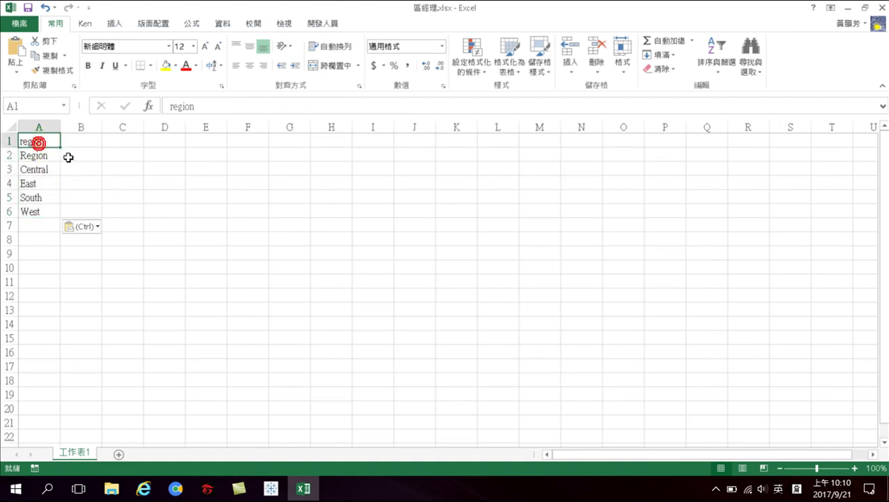
key("Down")
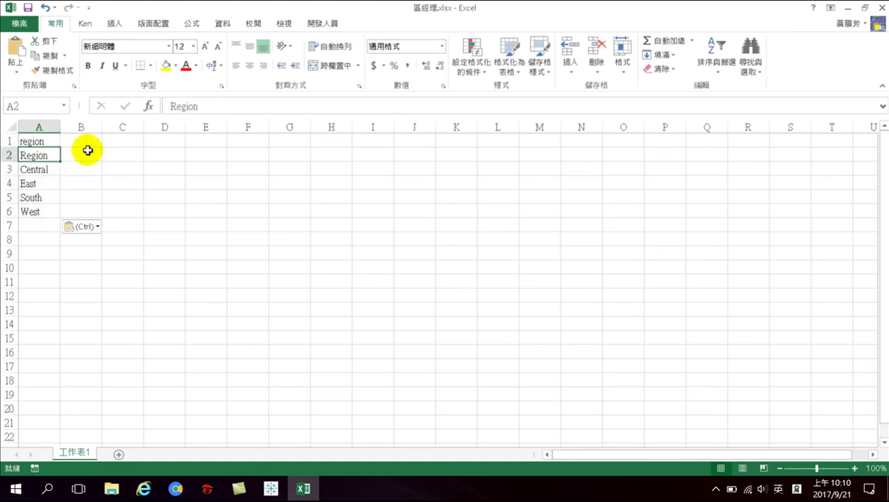
right_click(35, 141)
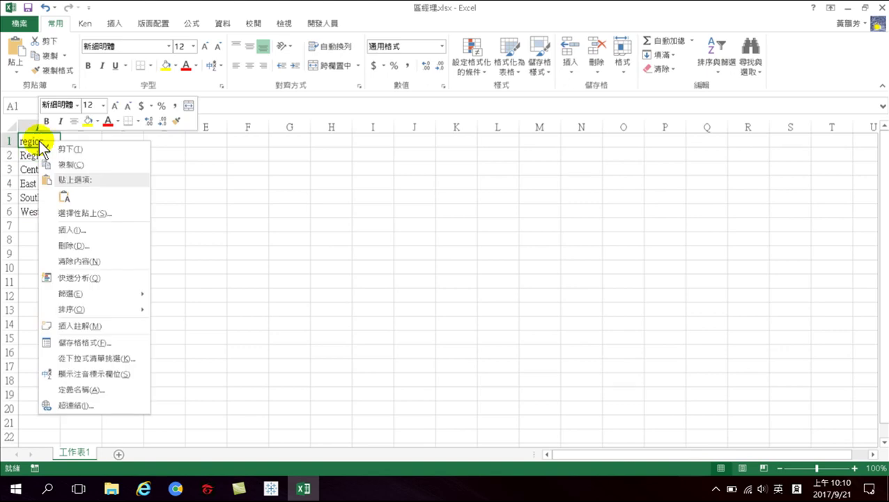
left_click(79, 247)
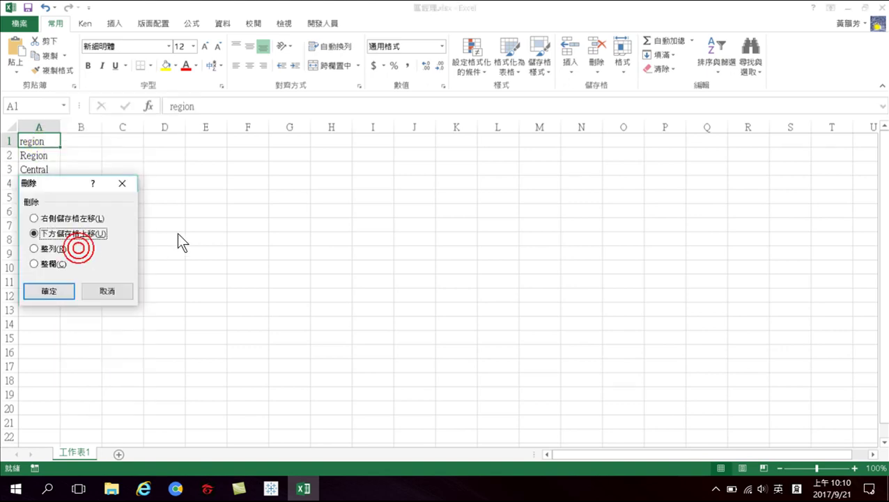
left_click(53, 289)
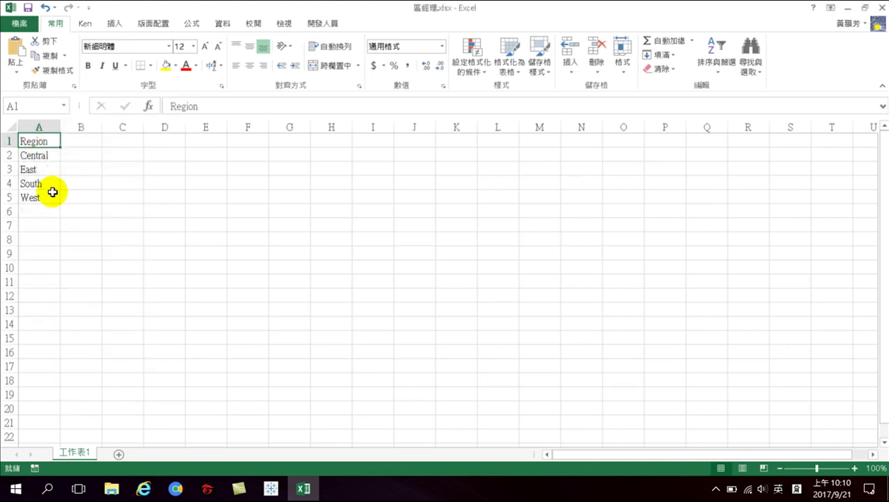
- Add the column heading Manager in cell B1 beside Region
left_click(74, 138)
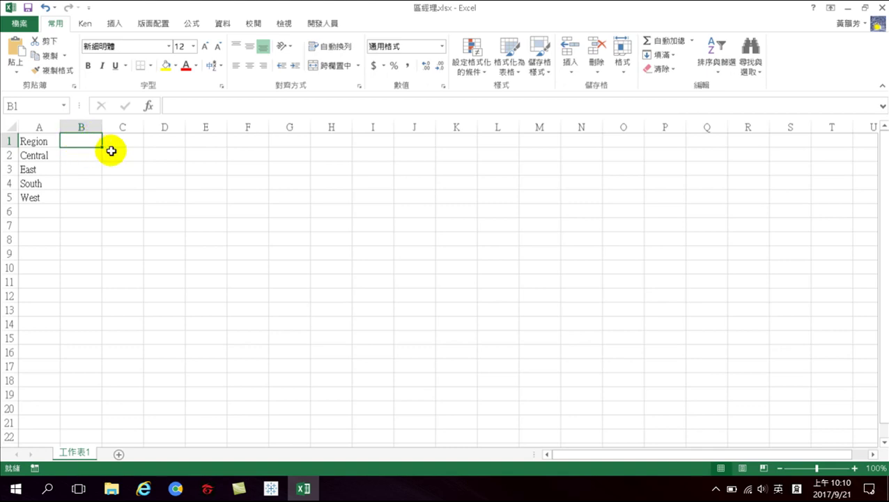
type("ma")
key("BackSpace")
key("BackSpace")
type("Ma")
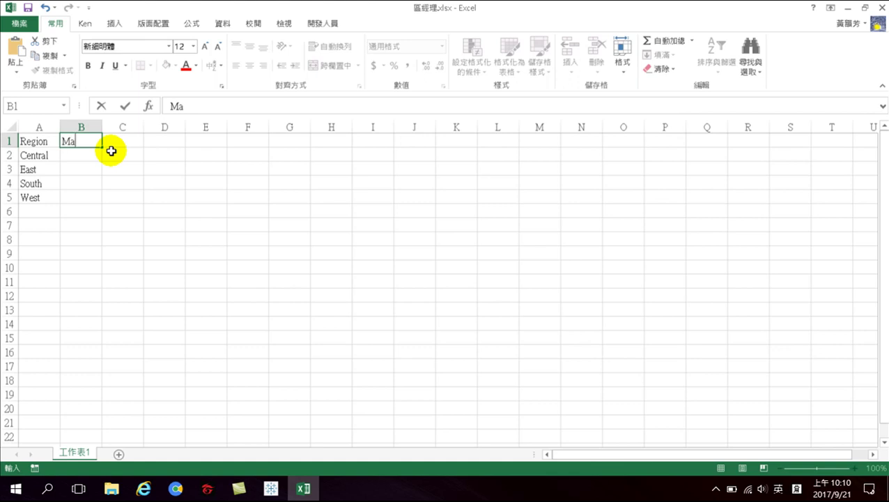
type("nager")
key("Return")
- Fill B2:B5 with a manager's first name for each of the Central, East, South and West regions
type("K")
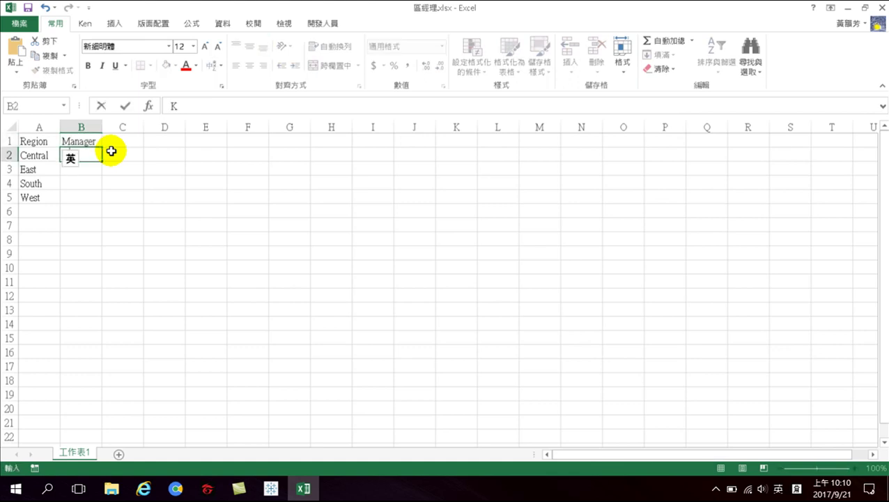
type("en")
key("Return")
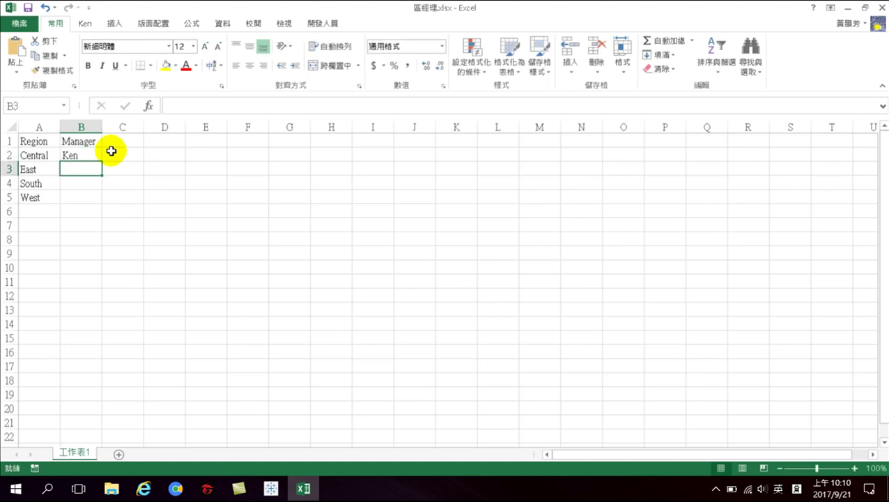
type("Mary")
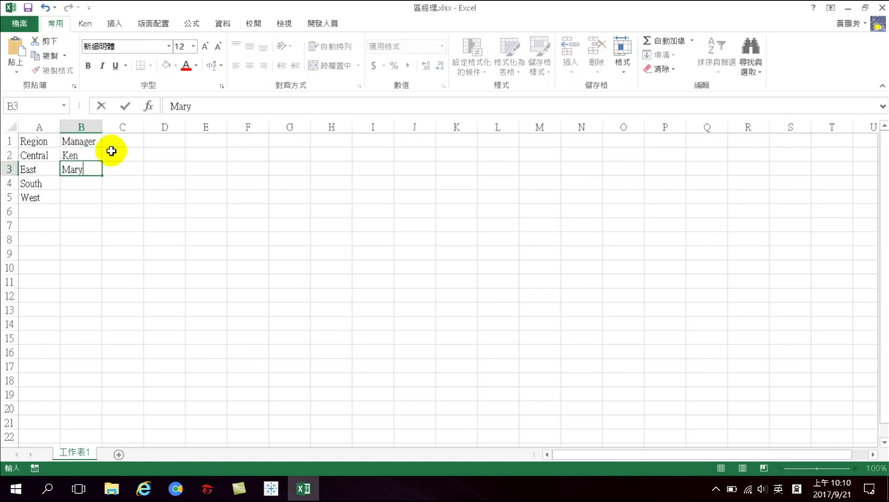
key("Return")
type("Tom")
key("Return")
type("John")
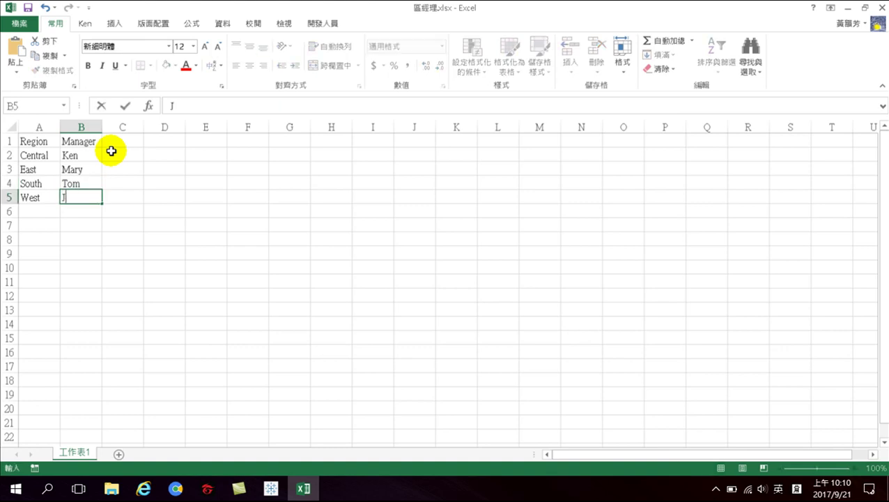
key("Return")
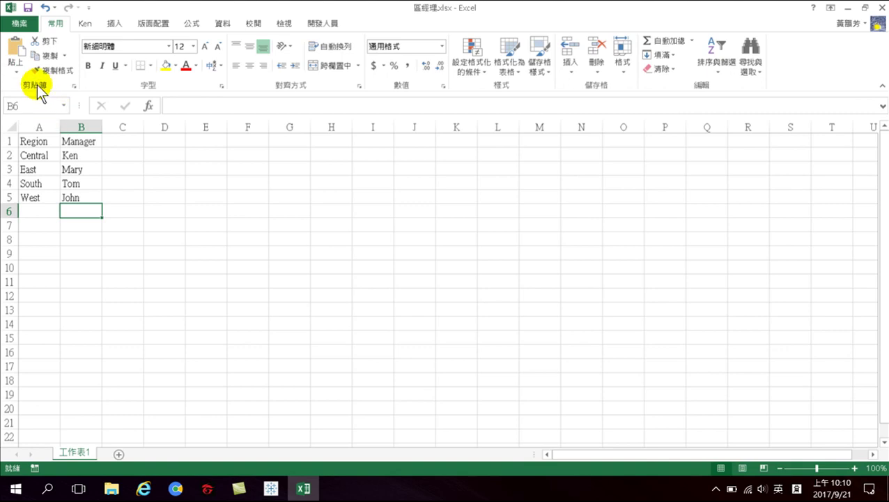
- Save the 區經理.xlsx workbook and close Excel, returning to the recovered Tableau workbook
left_click(29, 10)
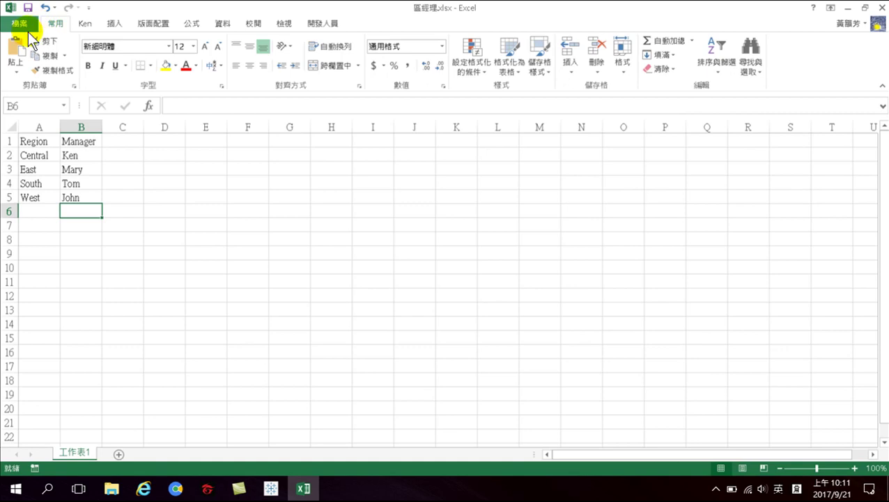
left_click(876, 8)
left_click(721, 38)
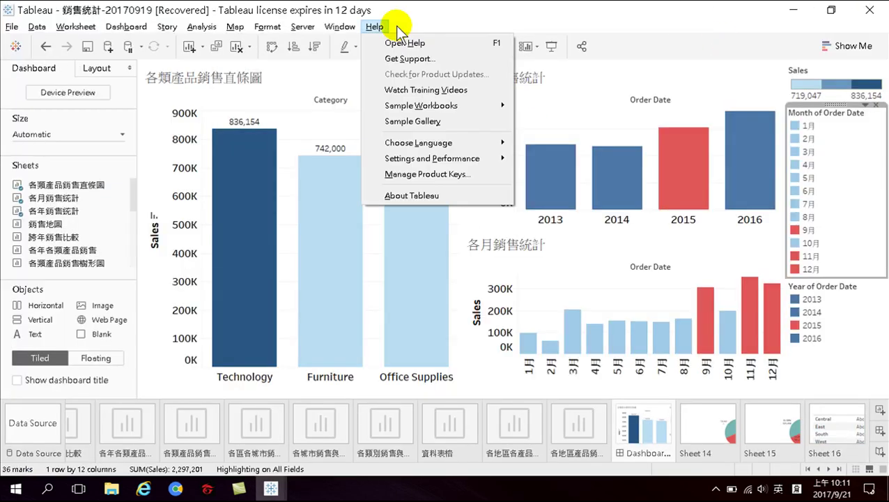
left_click(446, 19)
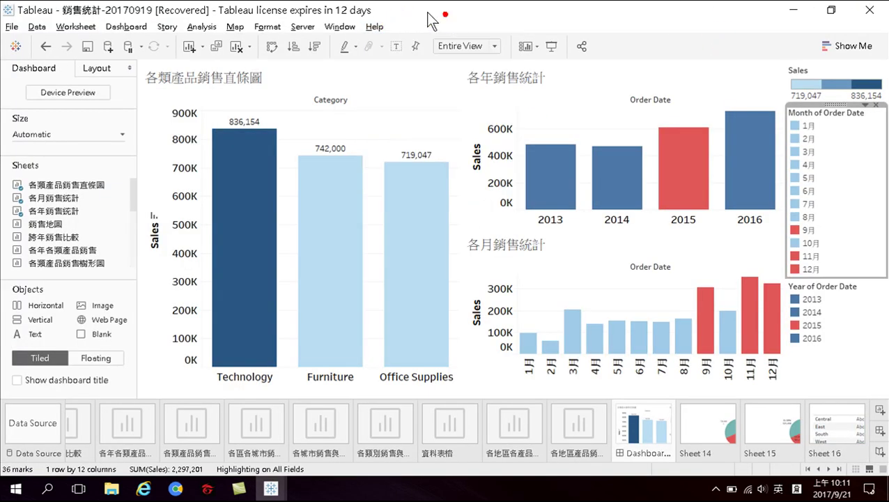
- Save the recovered workbook as the packaged workbook 銷售統計-20170919.twbx, replacing the existing file
left_click(26, 28)
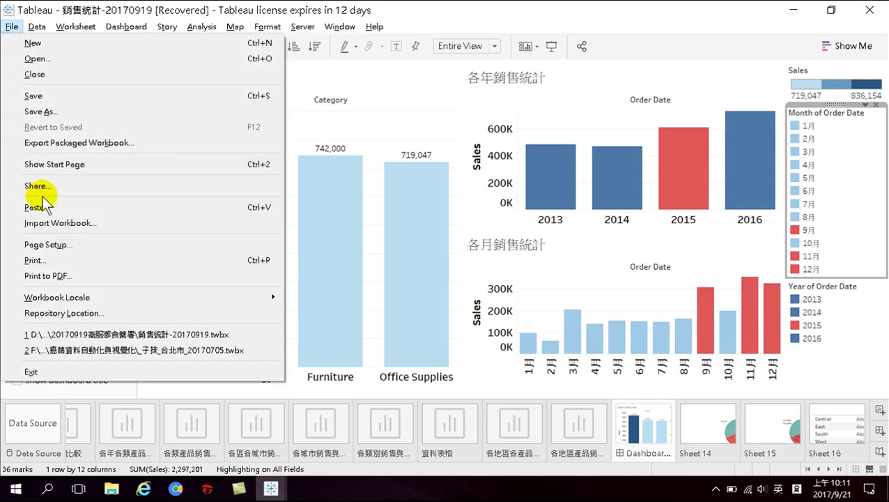
left_click(44, 98)
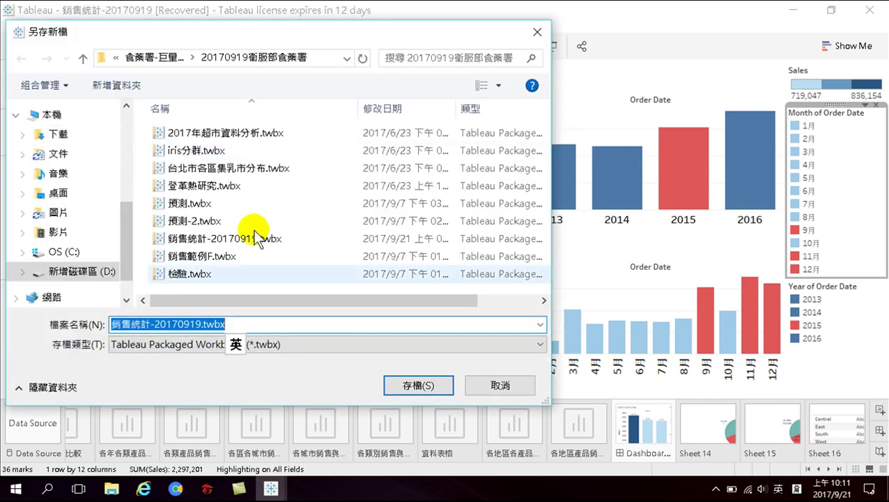
left_click(427, 386)
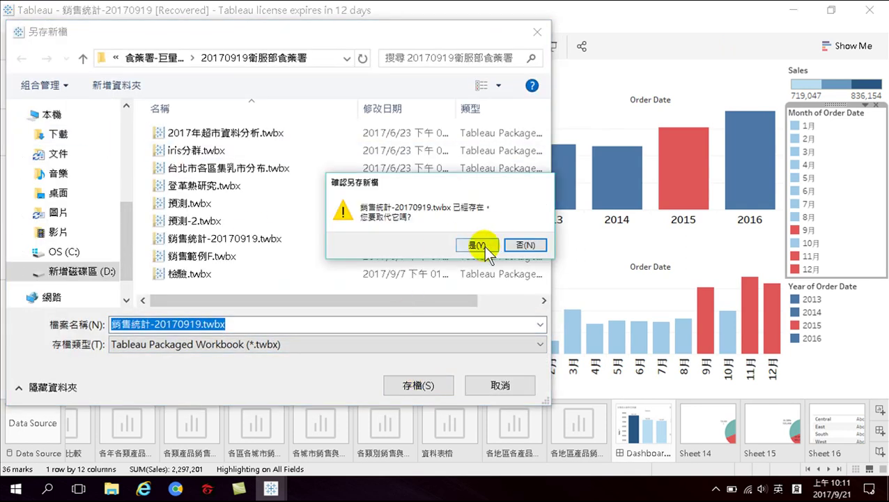
left_click(492, 246)
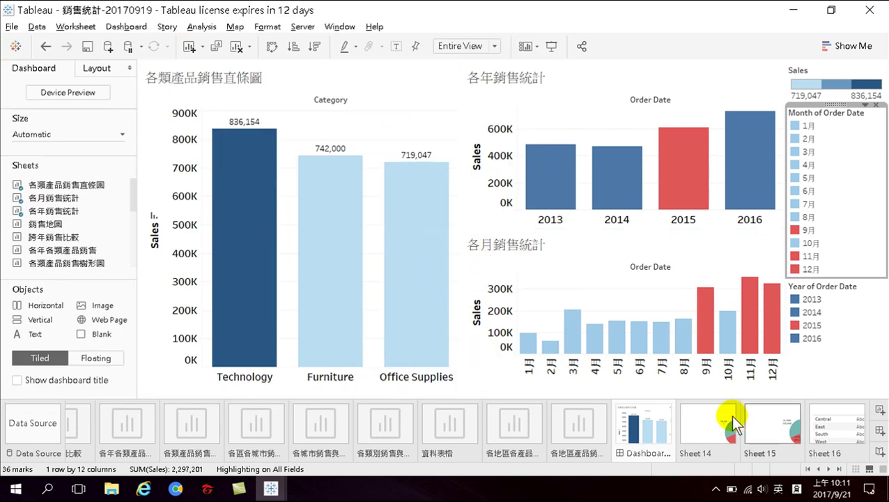
- Review Sheet 16, the joined tables on the data source page, and the field list on the 跨年銷售比較 worksheet
left_click(770, 421)
left_click(829, 428)
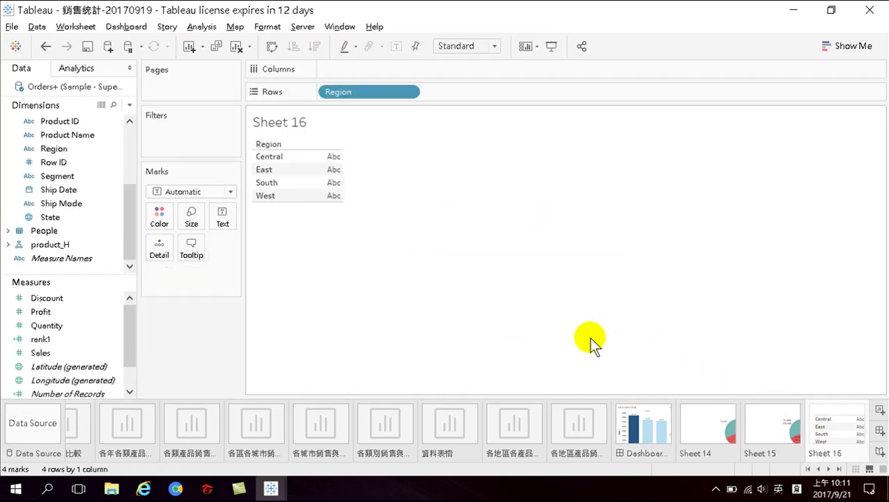
left_click(46, 429)
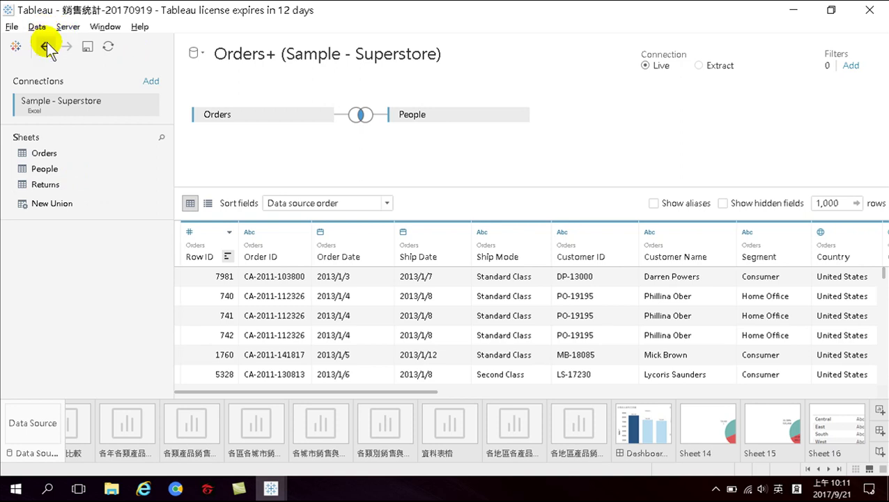
left_click(77, 419)
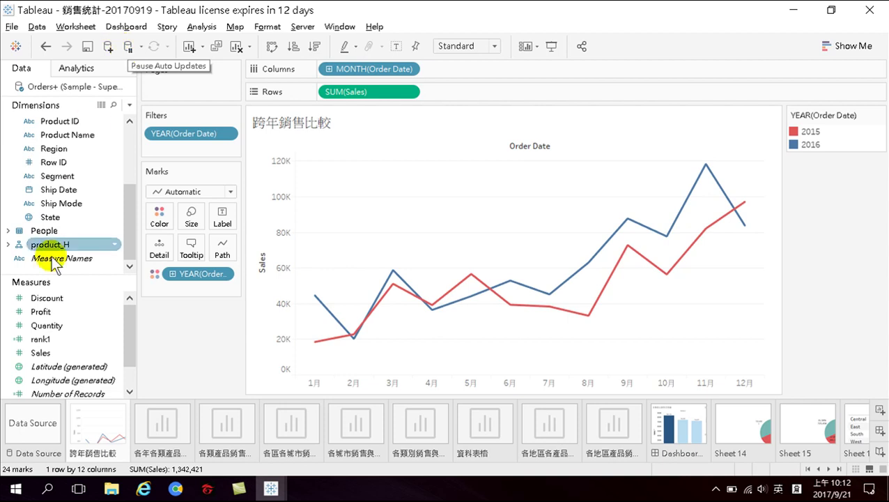
left_click(31, 423)
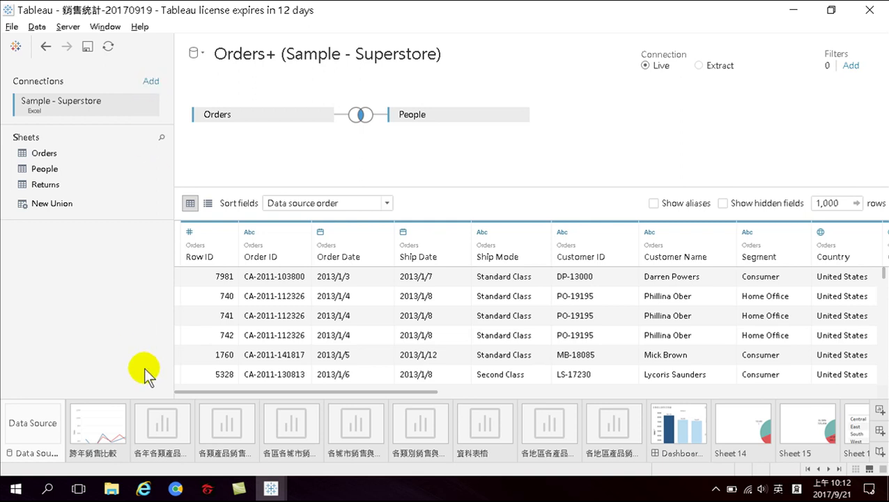
left_click(99, 421)
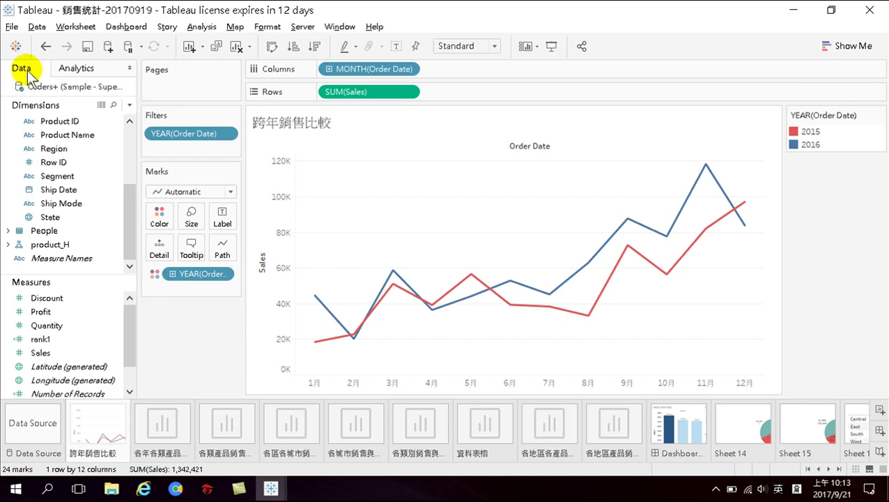
- Add an Excel connection to 區經理.xlsx from the 20170919衛服部食藥署 folder inside drive D's 食藥署-巨量資料, and join its 工作表1 to Orders
left_click(17, 424)
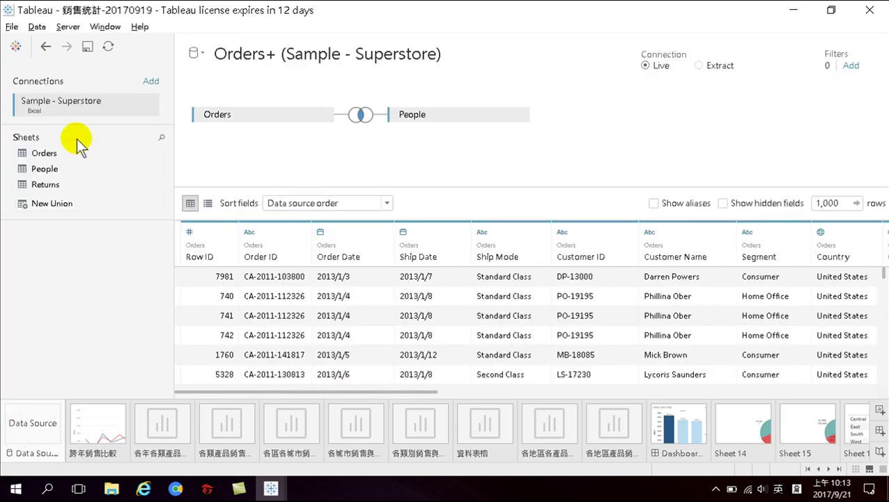
left_click(151, 83)
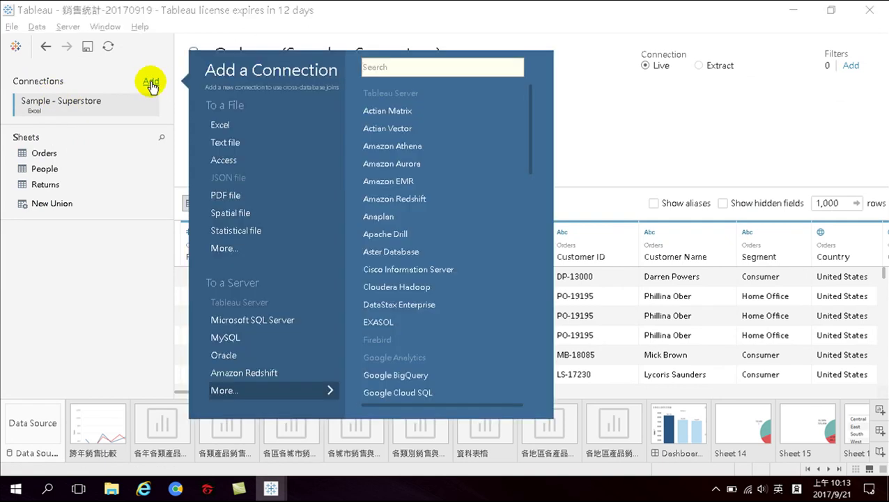
left_click(220, 124)
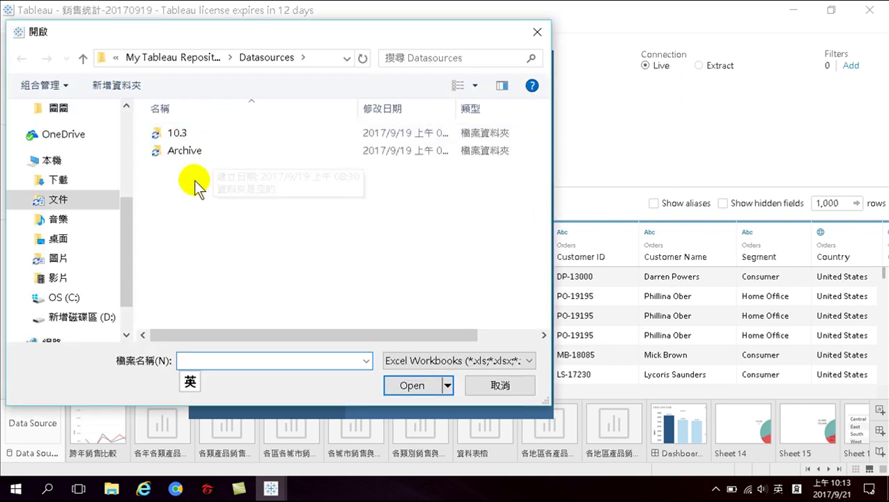
left_click_drag(127, 201, 127, 232)
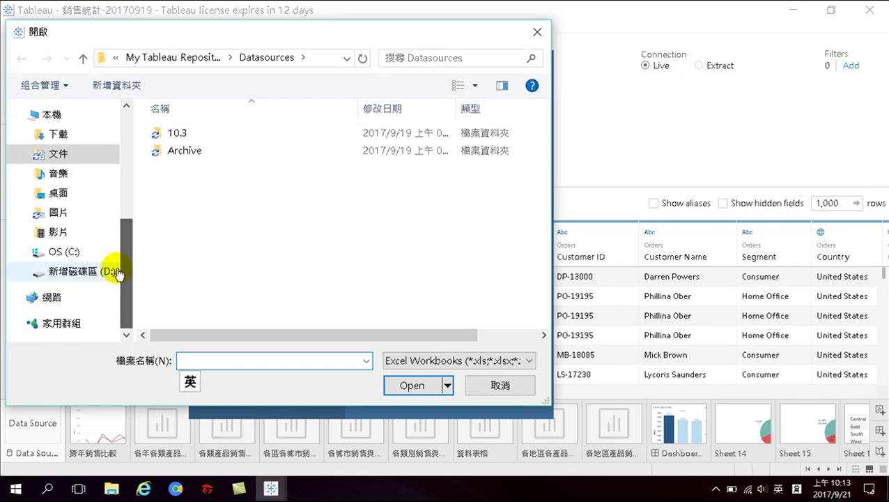
left_click(87, 272)
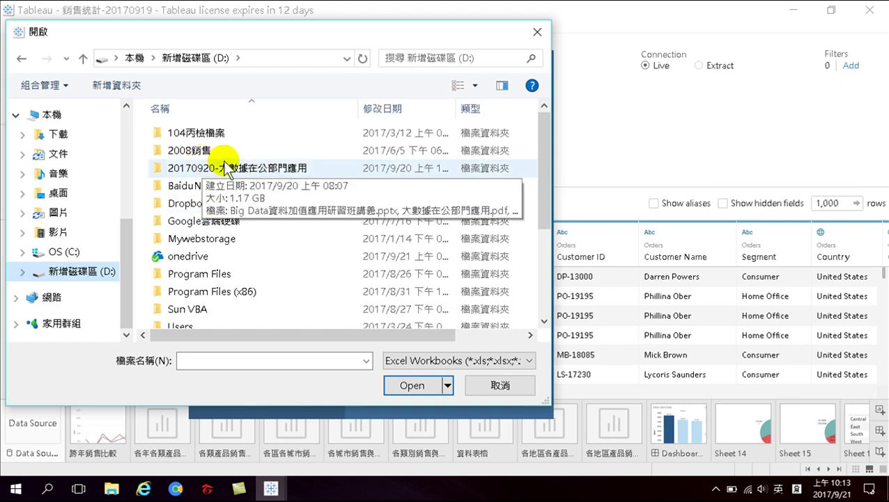
left_click_drag(543, 136, 536, 213)
double_click(183, 255)
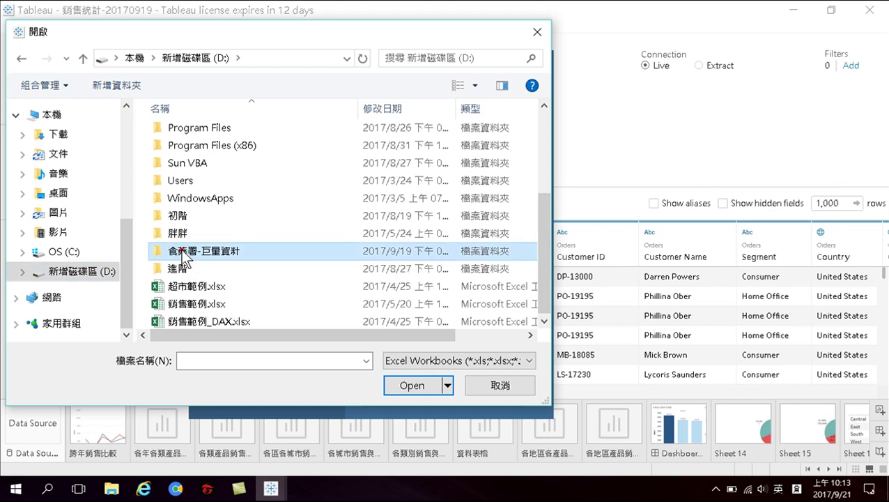
double_click(216, 136)
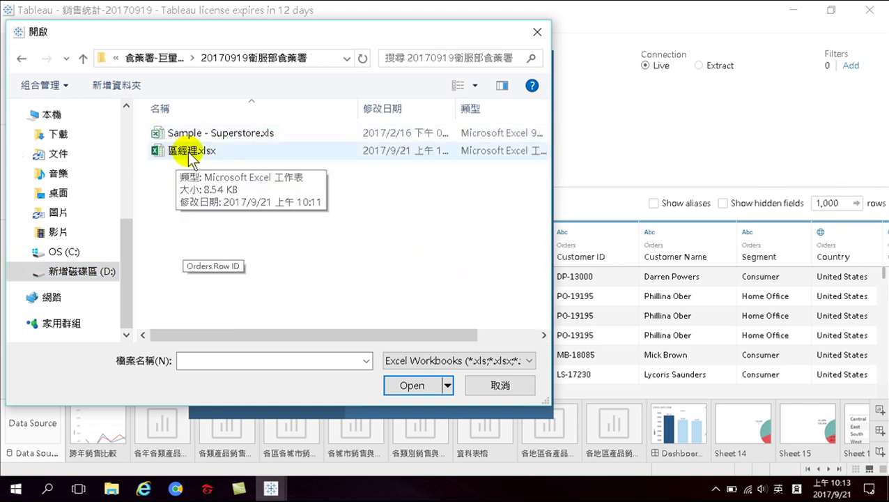
left_click(188, 150)
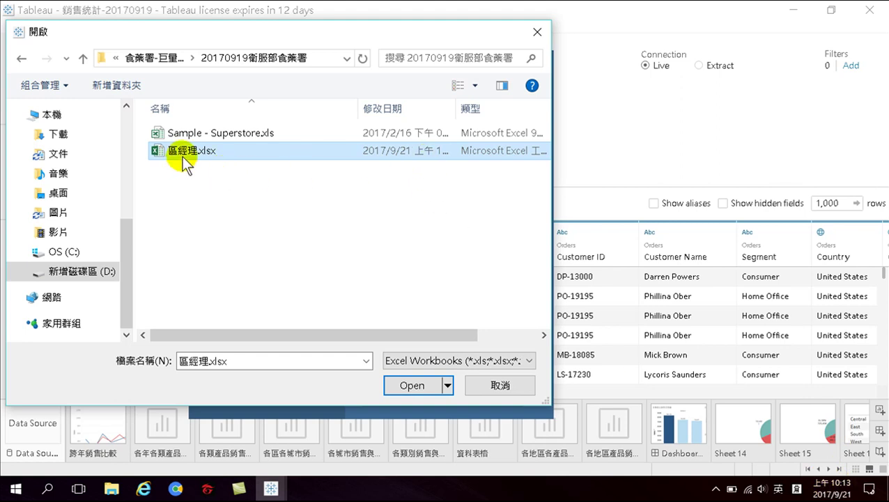
left_click(412, 386)
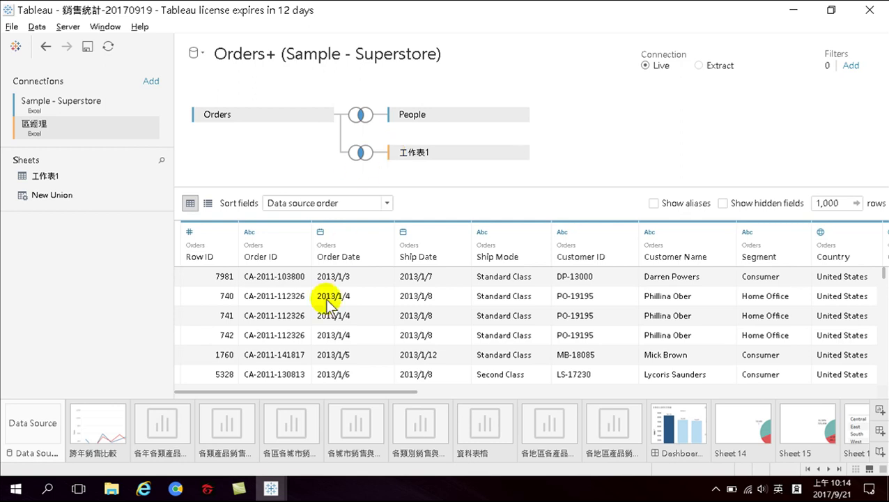
- Examine the Region and Manager columns from 工作表1 in the joined data preview, and return to the 跨年銷售比較 worksheet
left_click_drag(325, 390, 809, 385)
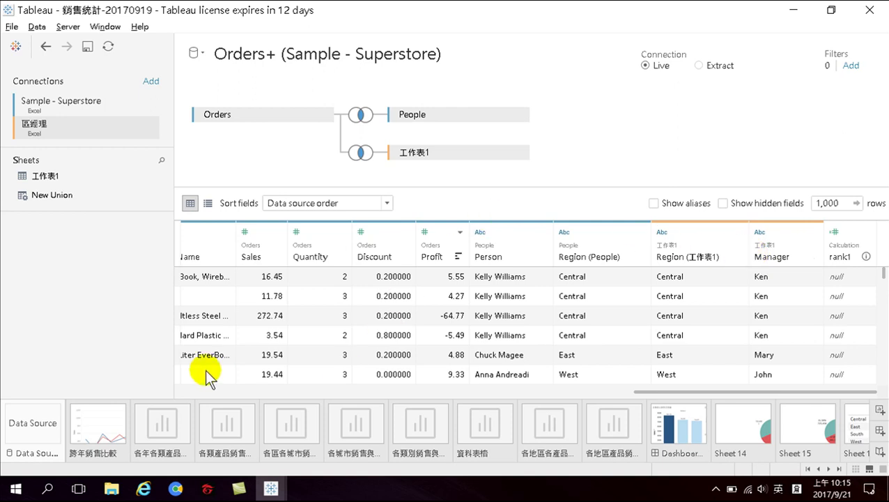
left_click(99, 419)
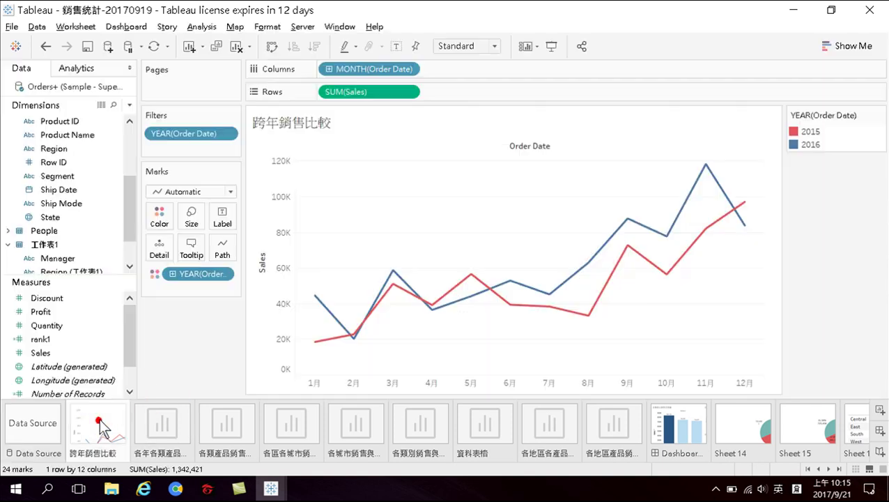